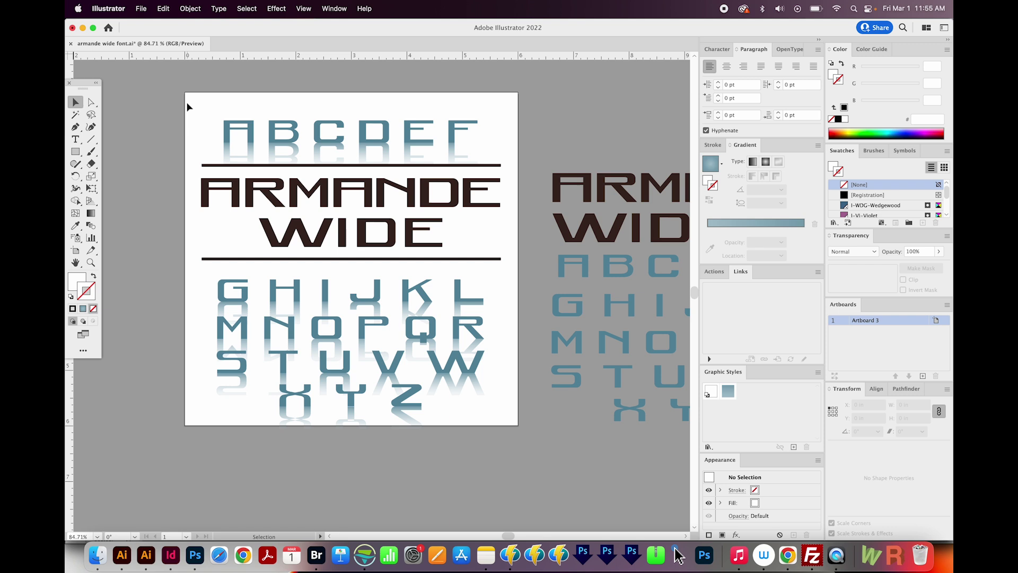
Step: Draw a rectangle over the whole ARMANDE WIDE artboard, about 6.28 × 6.35 in
left_click(74, 153)
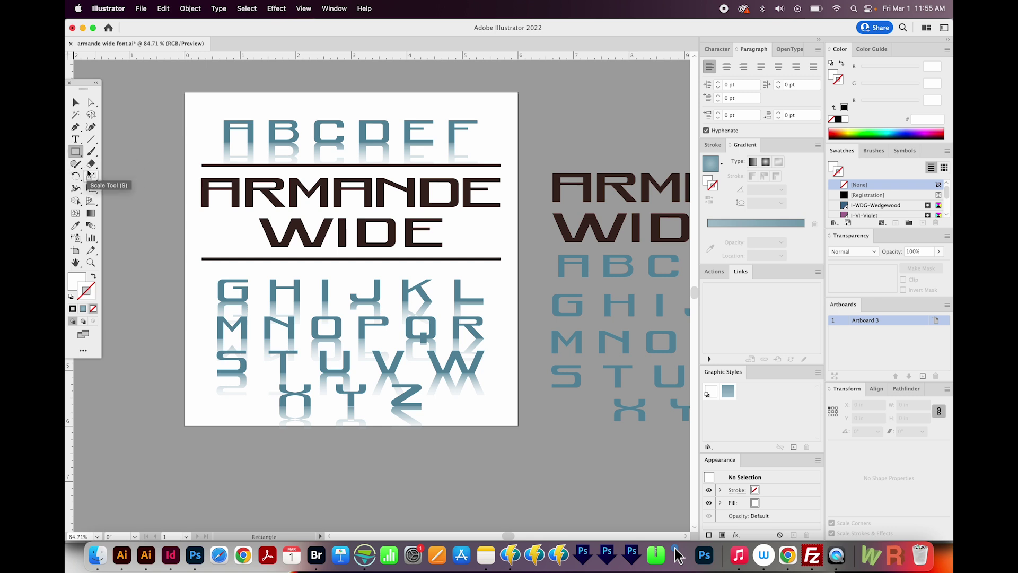
left_click_drag(177, 84, 527, 437)
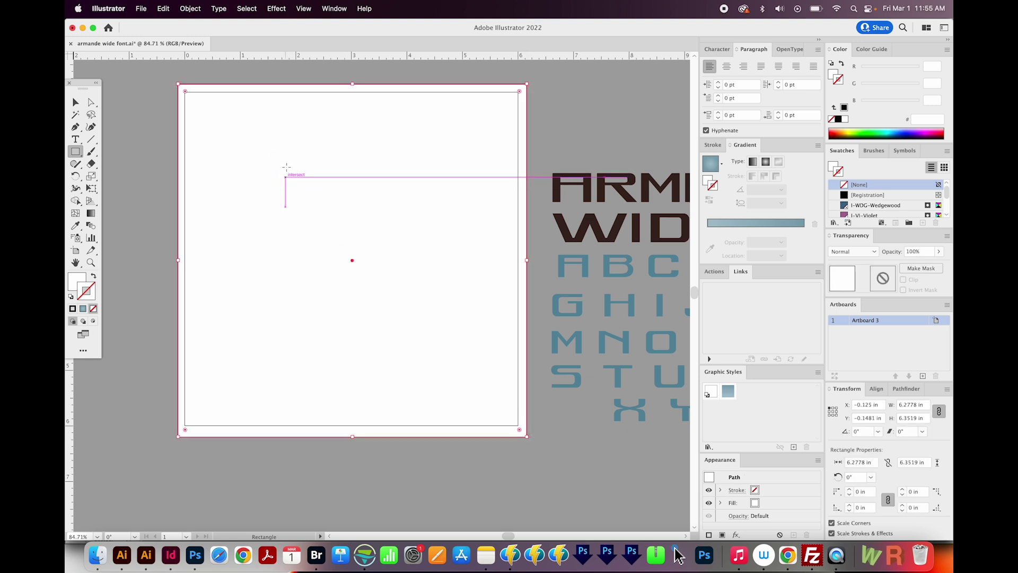
Step: Set the covering rectangle's fill to light blue-gray hex b6c8d2 in the Color Picker
left_click(80, 283)
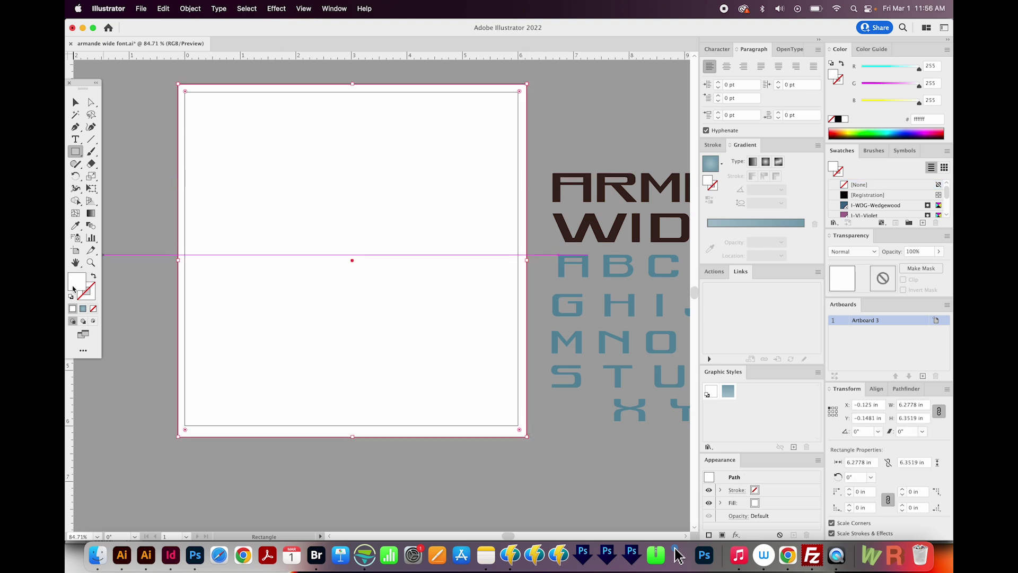
double_click(79, 284)
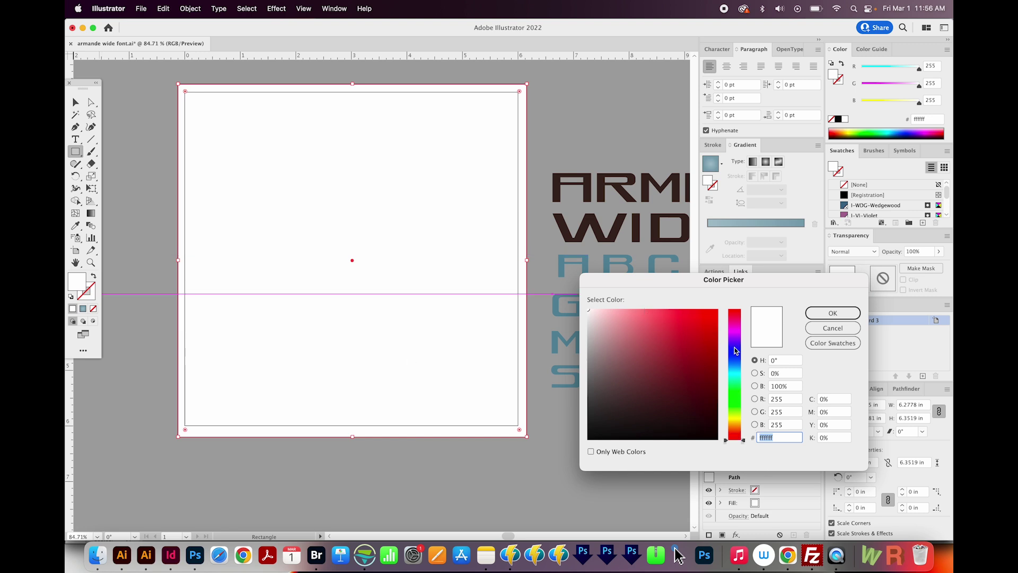
left_click(741, 394)
left_click_drag(742, 394, 734, 372)
mouse_move(643, 329)
left_mouse_down()
mouse_move(614, 361)
mouse_move(670, 390)
mouse_move(707, 318)
left_mouse_up()
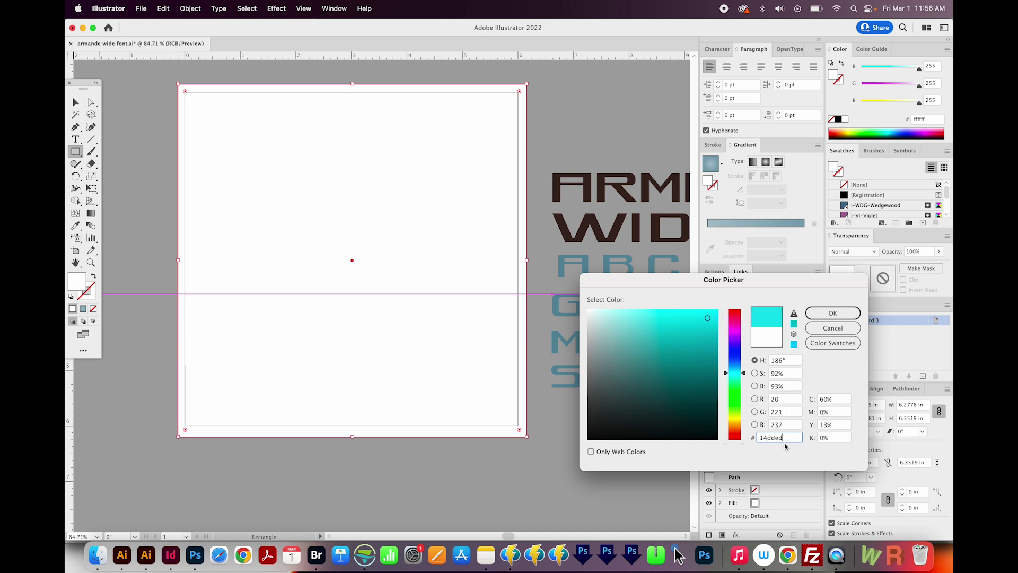
left_click_drag(798, 437, 751, 431)
type("b6c8d2")
key("Return")
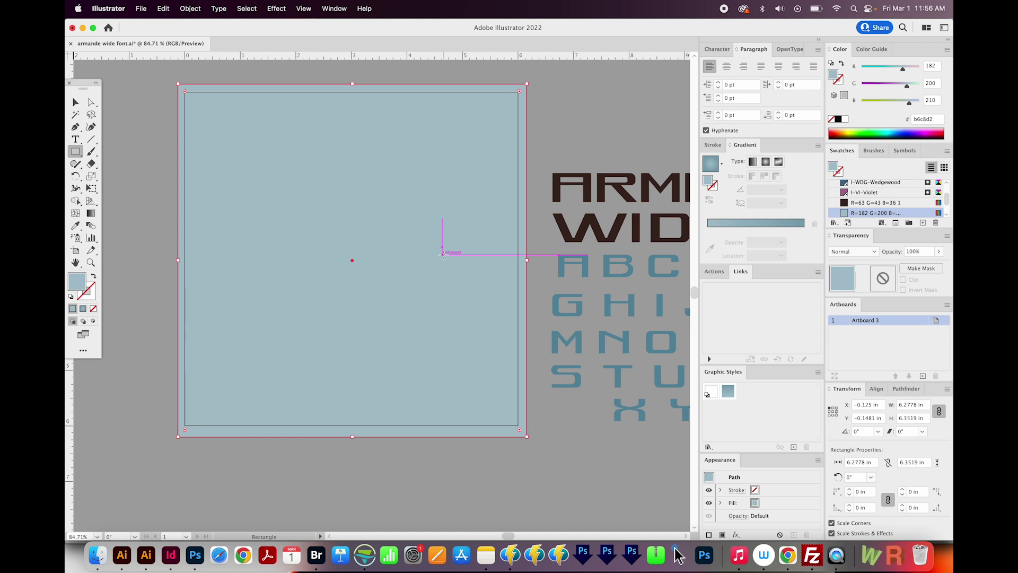
Step: Send the blue-gray rectangle behind the ARMANDE WIDE lettering and show the Layers panel
key("super+shift+bracketleft")
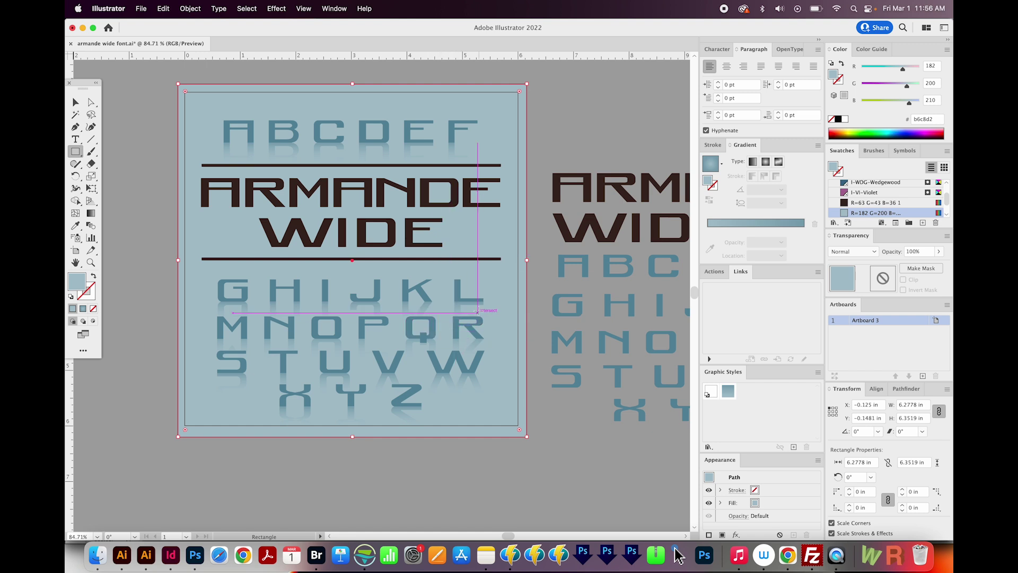
left_click(192, 9)
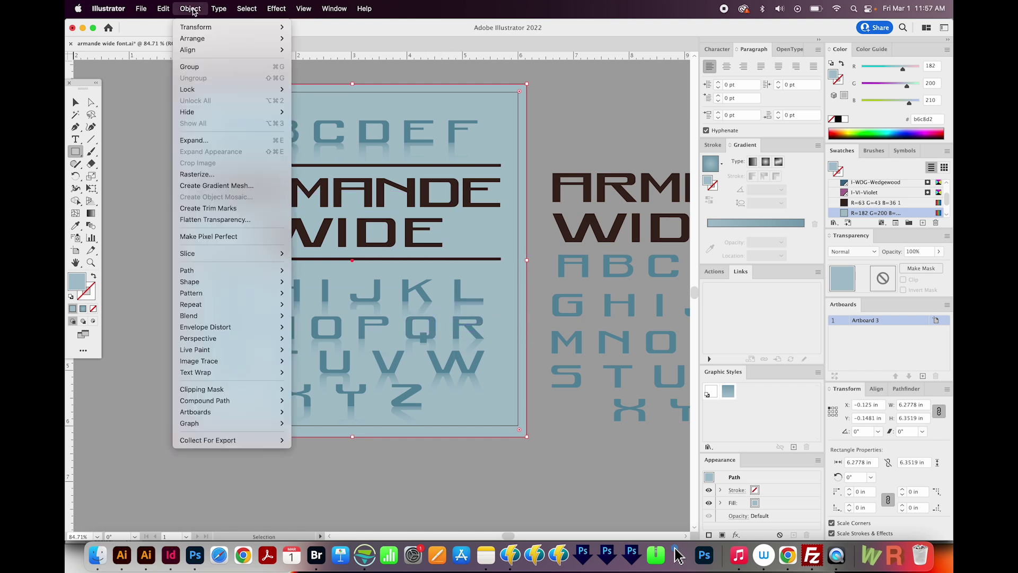
mouse_move(195, 40)
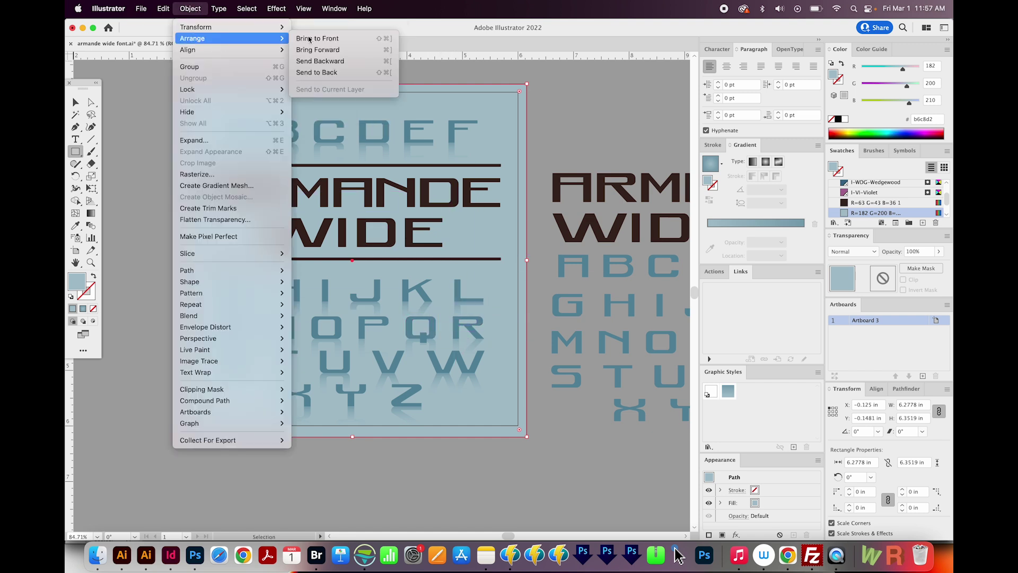
left_click(317, 72)
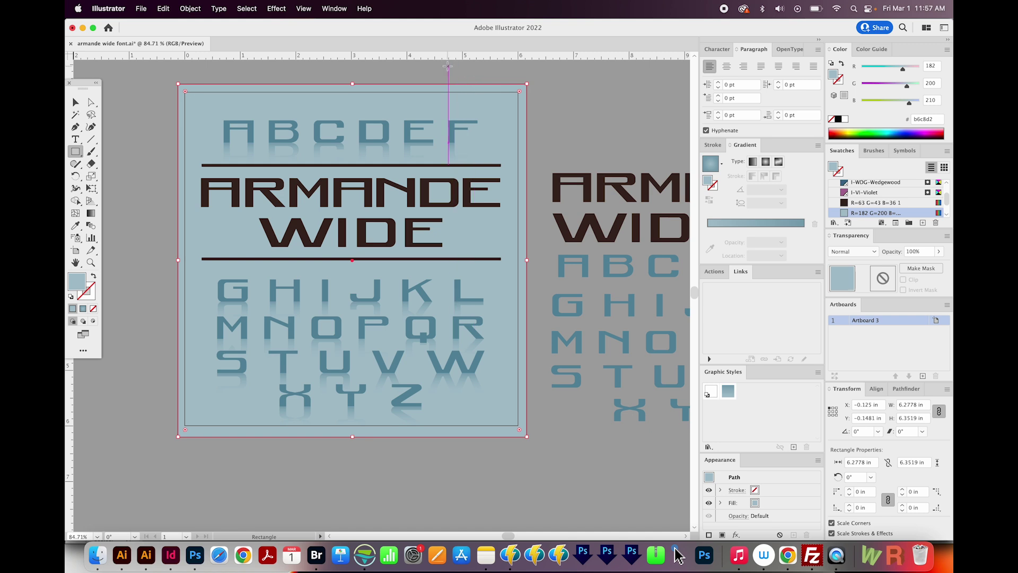
key("F7")
Step: Add a new Layer 3 and place it beneath Layer 2
left_click_drag(424, 109, 616, 77)
left_click(334, 8)
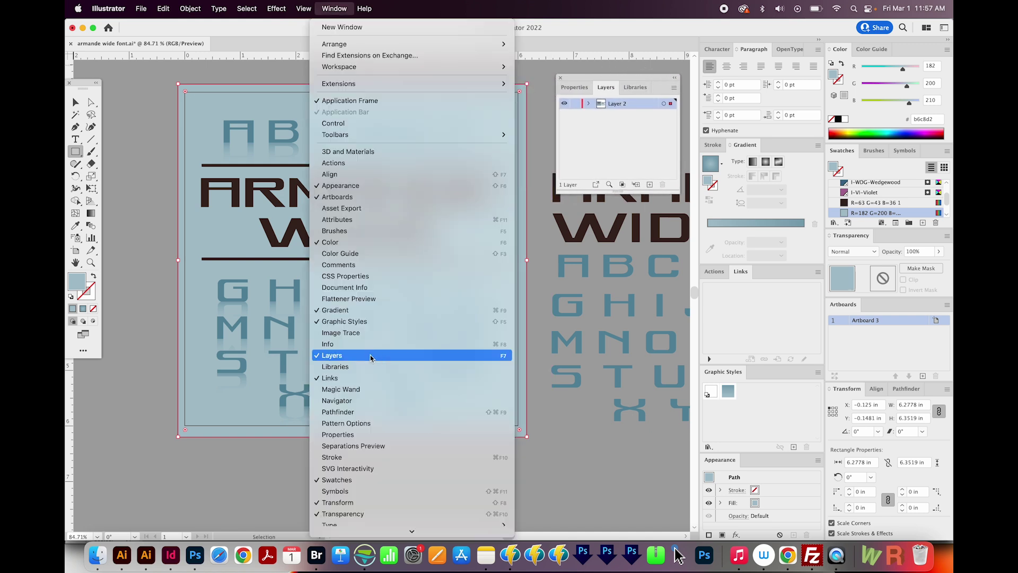
left_click(343, 358)
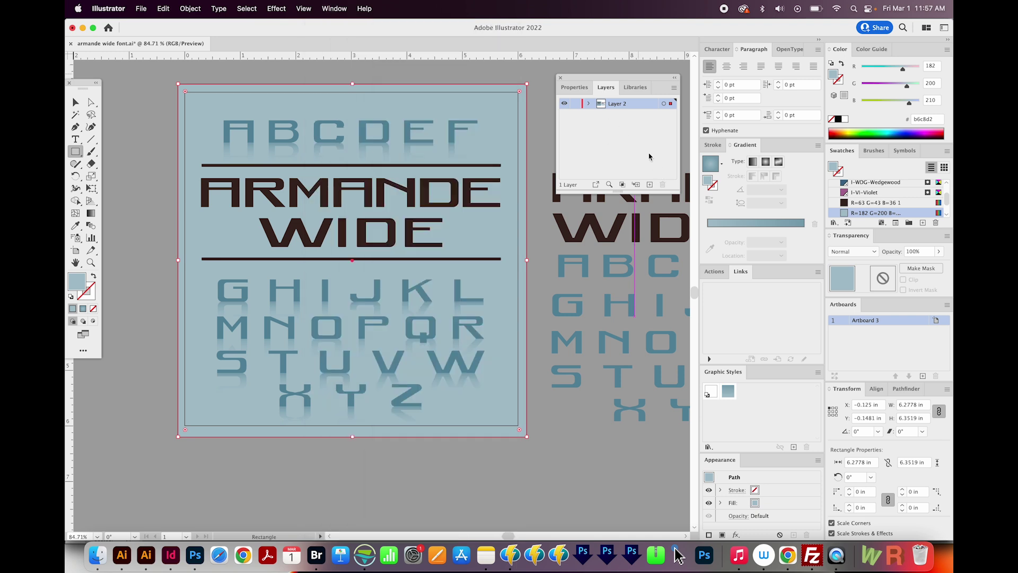
left_click(649, 184)
left_click_drag(634, 105, 634, 119)
Step: Move the background rectangle onto Layer 3 and lock that layer
left_click(672, 104)
left_click_drag(672, 105, 671, 115)
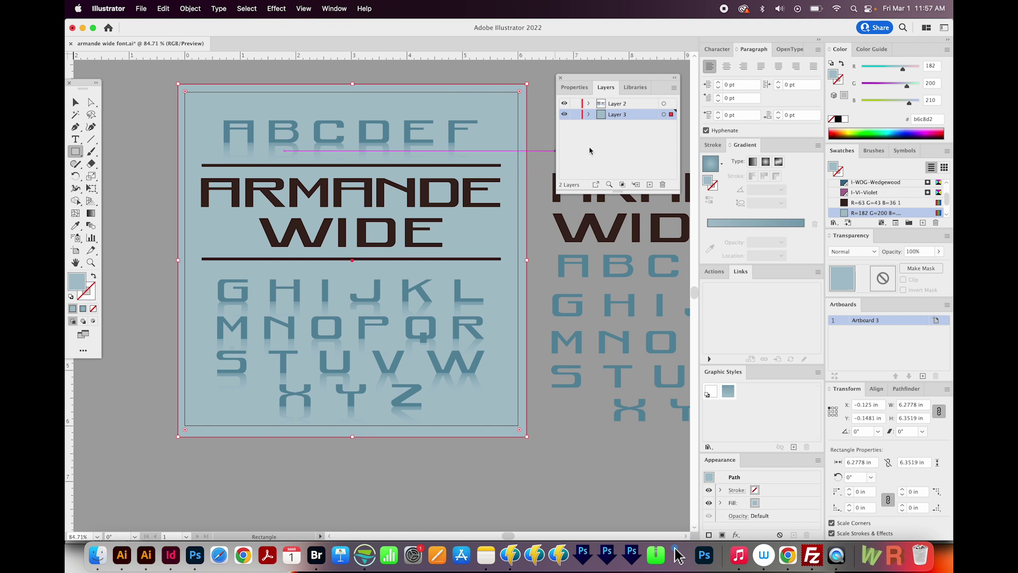
left_click(575, 114)
Step: Check the ARMANDE title moves independently of the background, then undo the move
key("super+a")
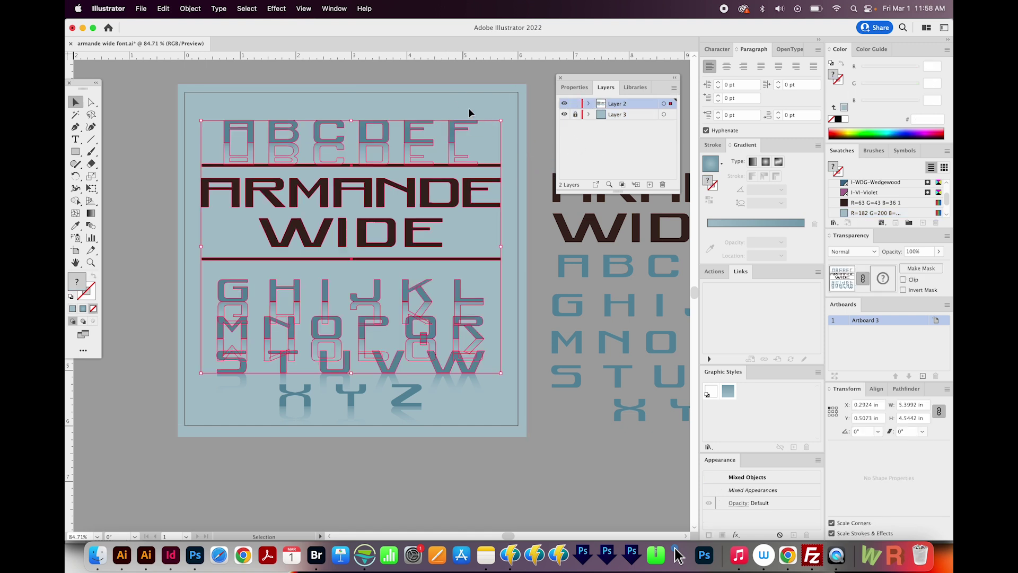
left_click_drag(166, 86, 517, 469)
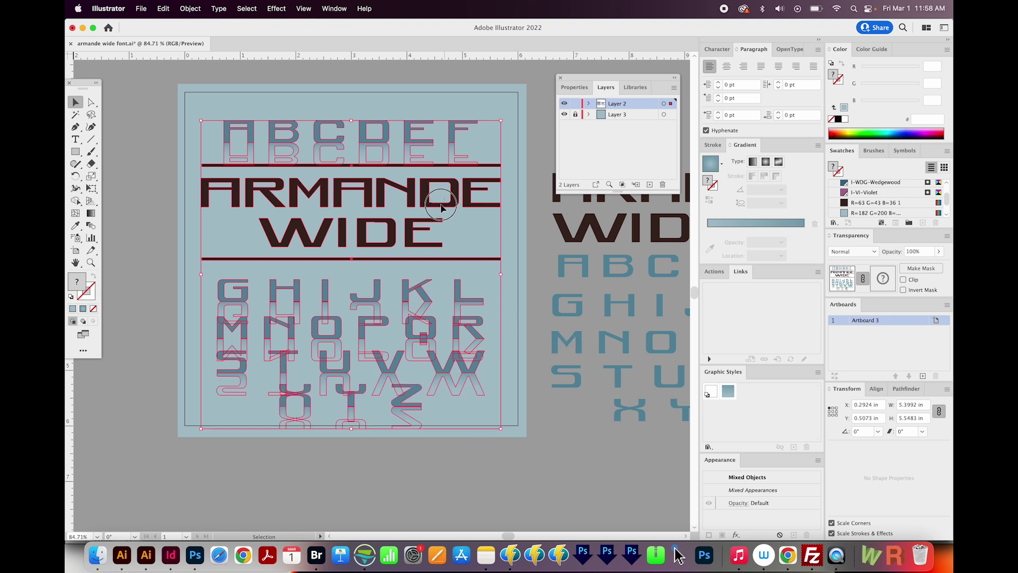
left_click(461, 201)
left_click_drag(460, 200, 365, 218)
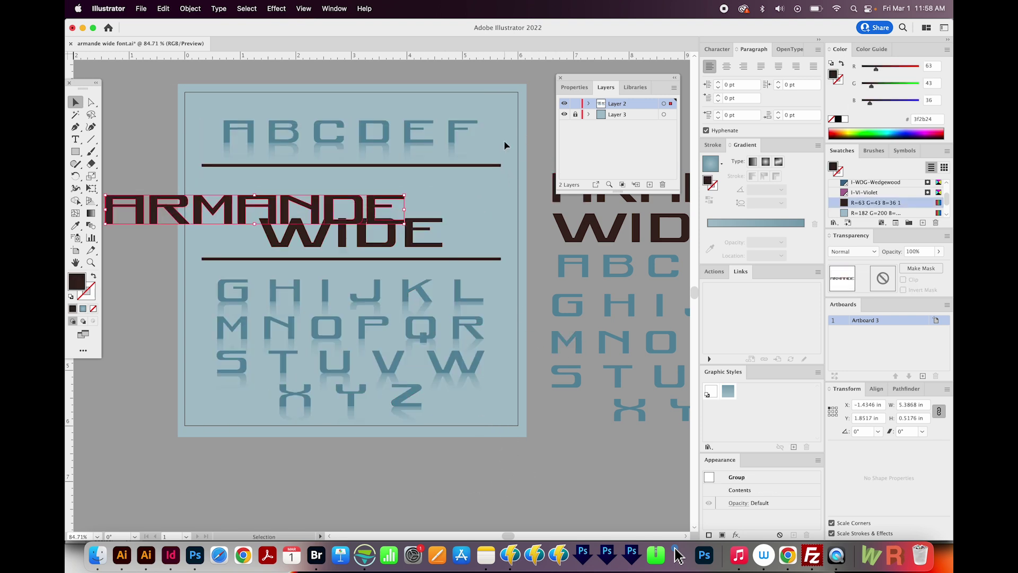
key("super+z")
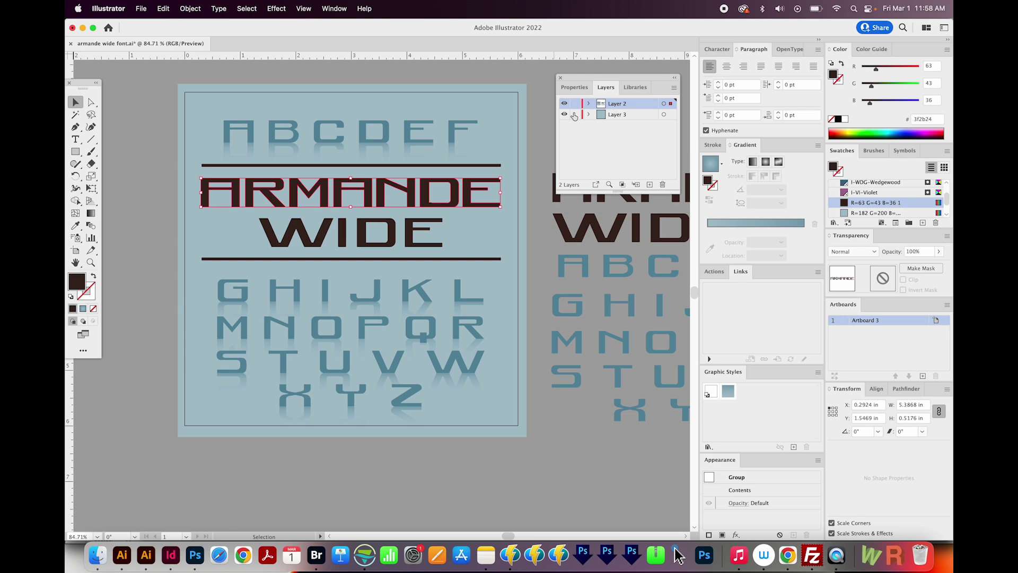
Step: Delete the spare lettering beside the artboard and zoom out to see it all
scroll(329, 266, "right", 10)
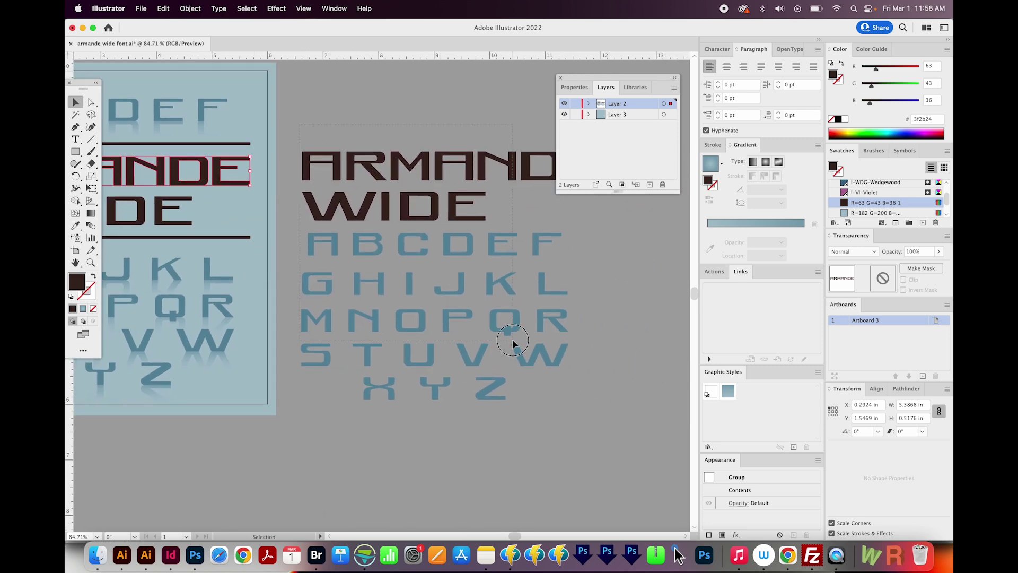
left_click_drag(611, 434, 625, 434)
key("BackSpace")
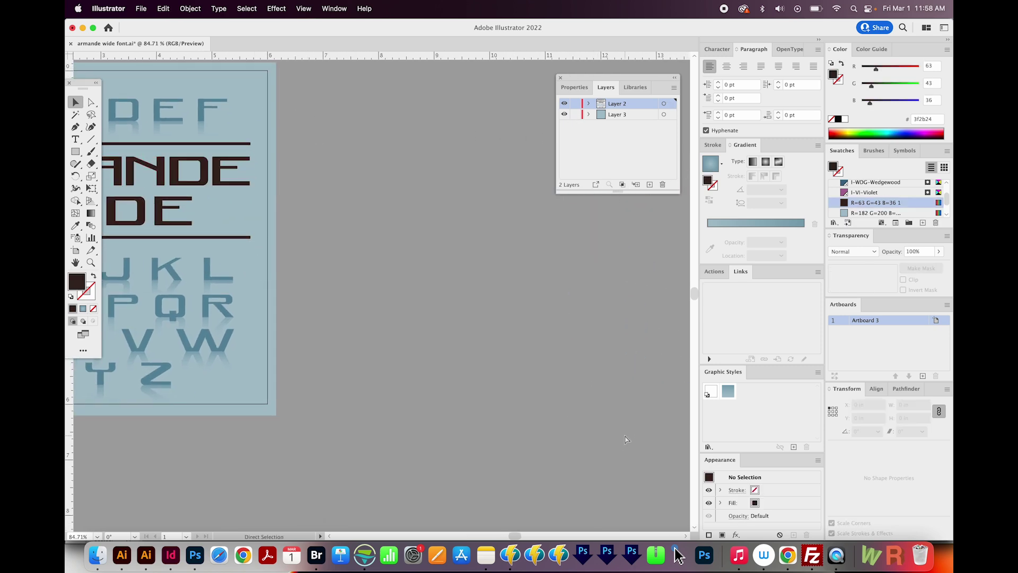
key("super+minus")
key("super+minus")
key("super+minus")
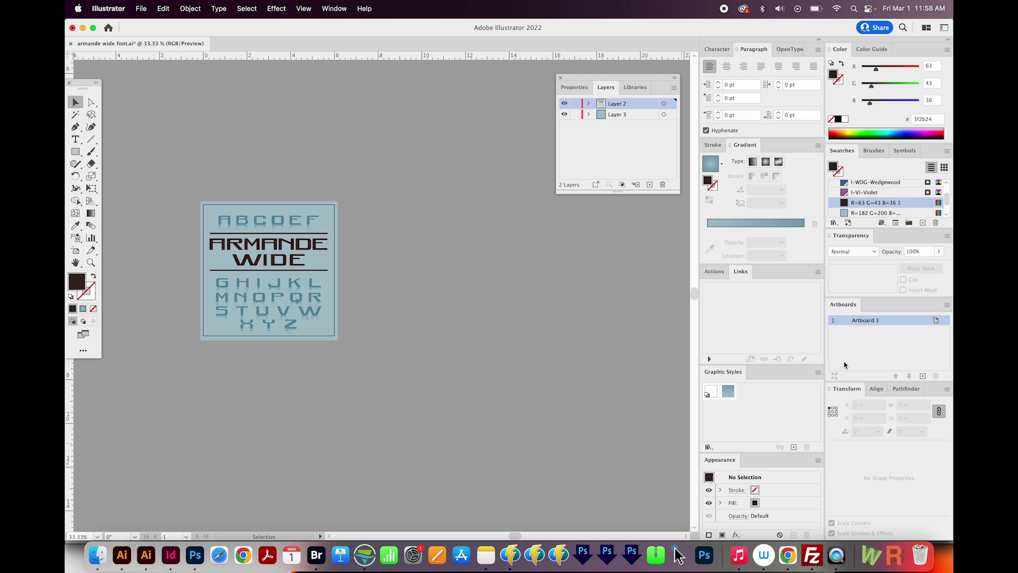
Step: Add new blank artboards in a row beside the specimen artboard
left_click(922, 375)
left_click(923, 376)
left_click(922, 376)
left_click(922, 375)
left_click(922, 376)
key("super+minus")
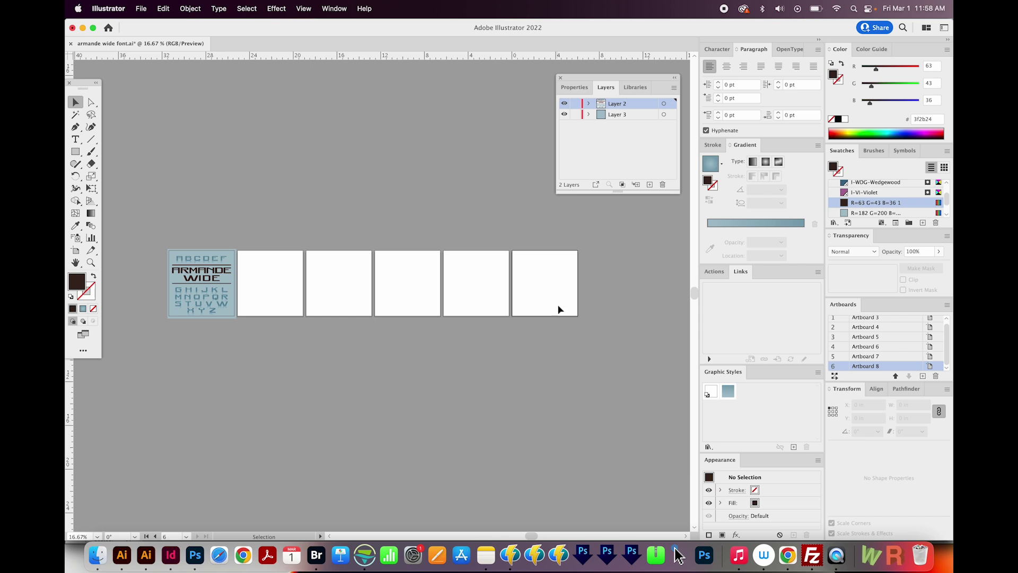
Step: Try stretching the background rectangle across all artboards, then undo it
left_click(228, 289)
left_click_drag(234, 283, 585, 291)
key("super+z")
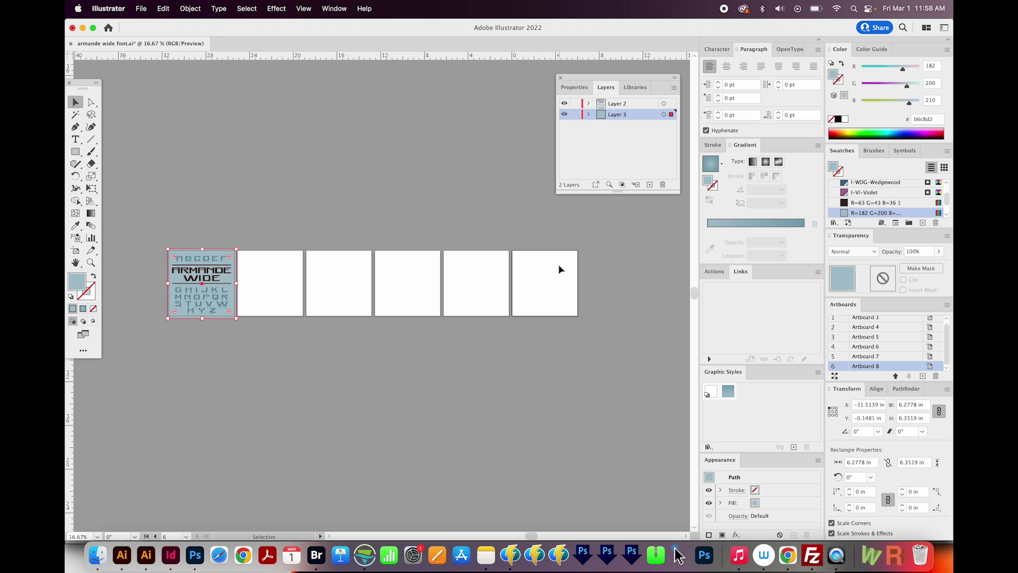
Step: Select the background rectangle on the first artboard and cut it
left_click(184, 240)
scroll(212, 236, "down", 2)
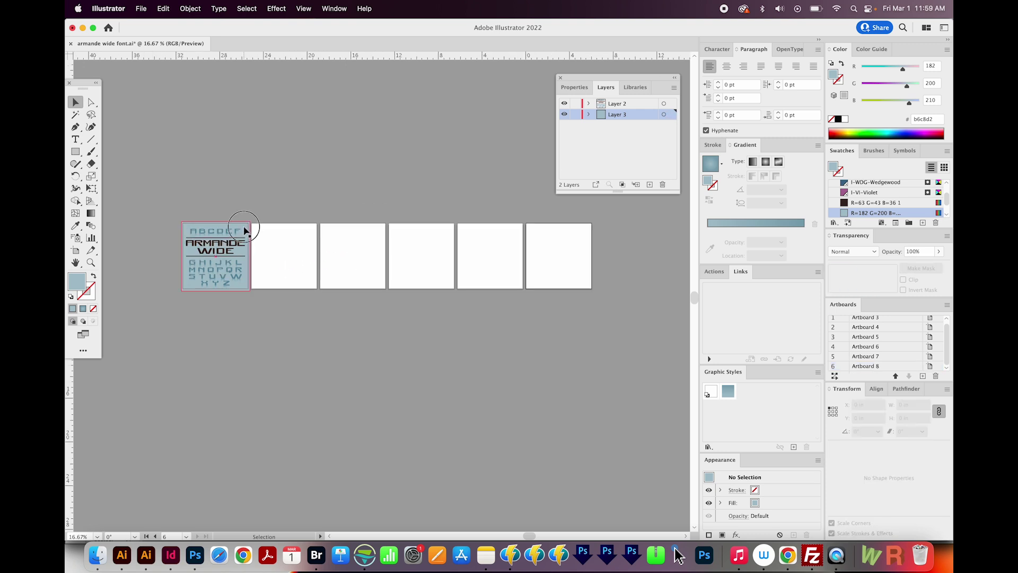
left_click(245, 230)
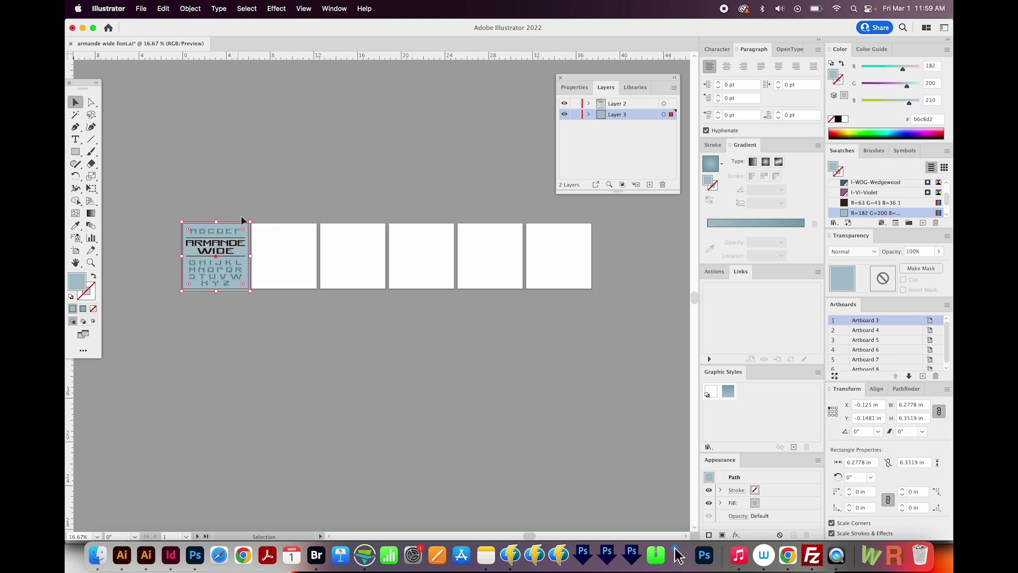
key("z")
key("Delete")
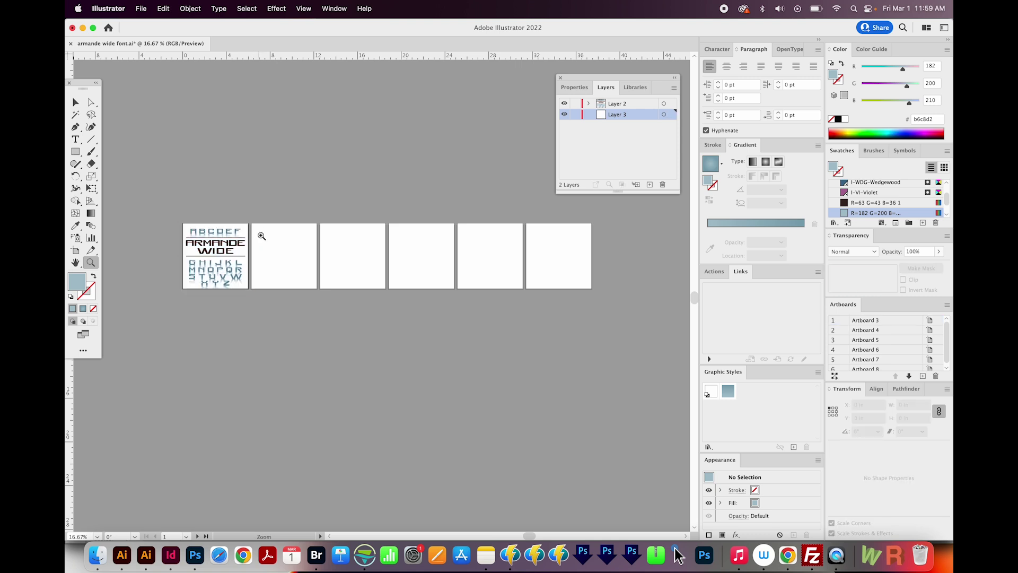
Step: Paste the background rectangle on all artboards and lock Layer 3 again
left_click(164, 9)
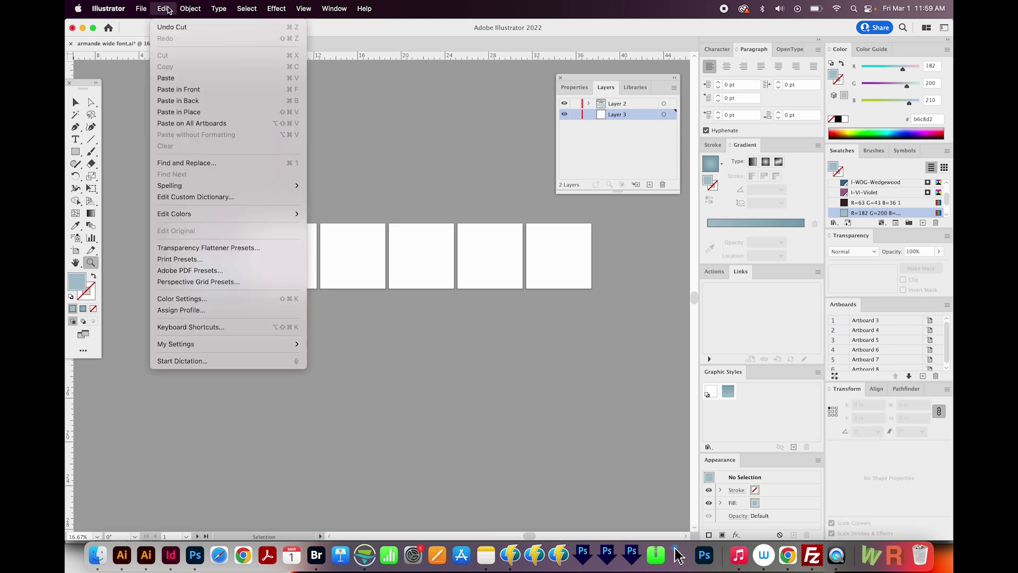
left_click(225, 124)
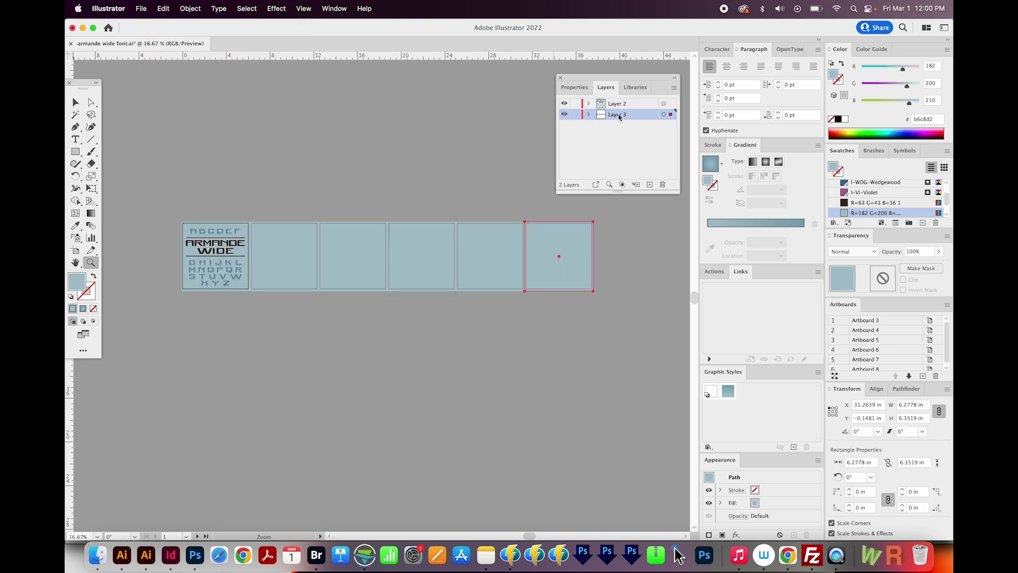
left_click(575, 114)
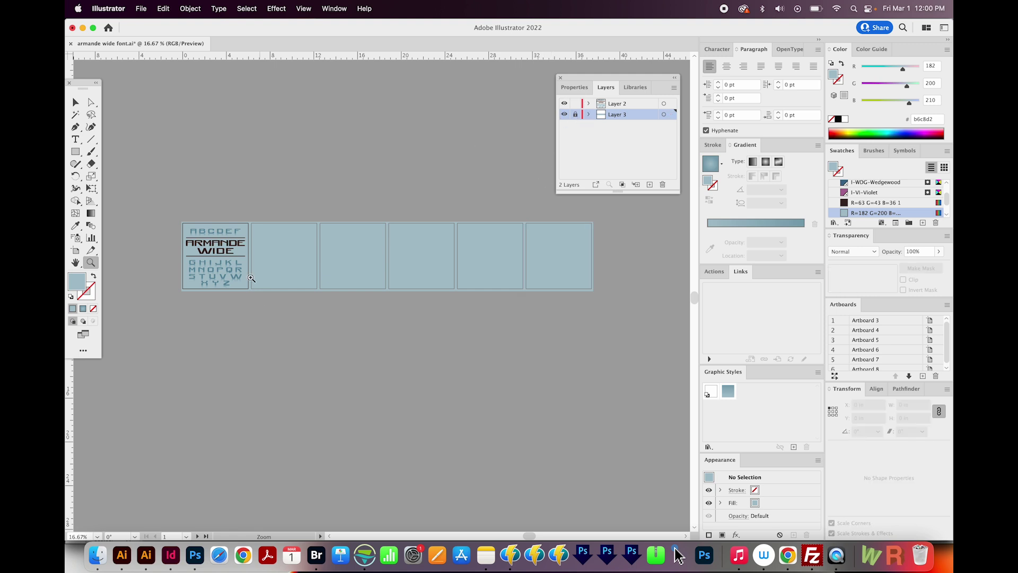
Step: With the Selection Tool, make the third artboard (Artboard 5) the active one
key("v")
left_click_drag(280, 215, 220, 316)
left_click(355, 240)
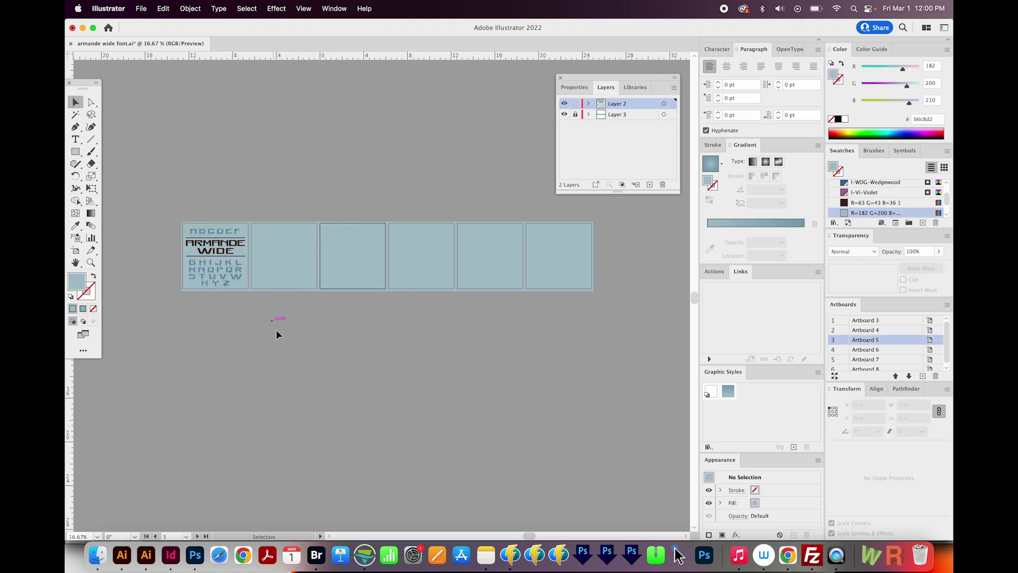